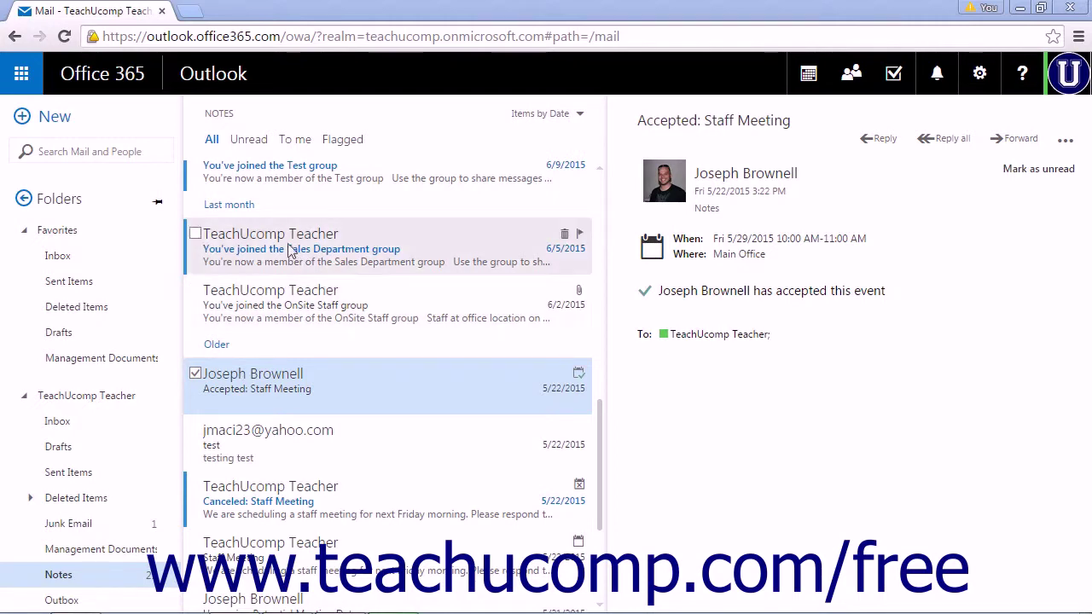
Step: Open the Office 365 app launcher and switch to the People app
left_click(23, 76)
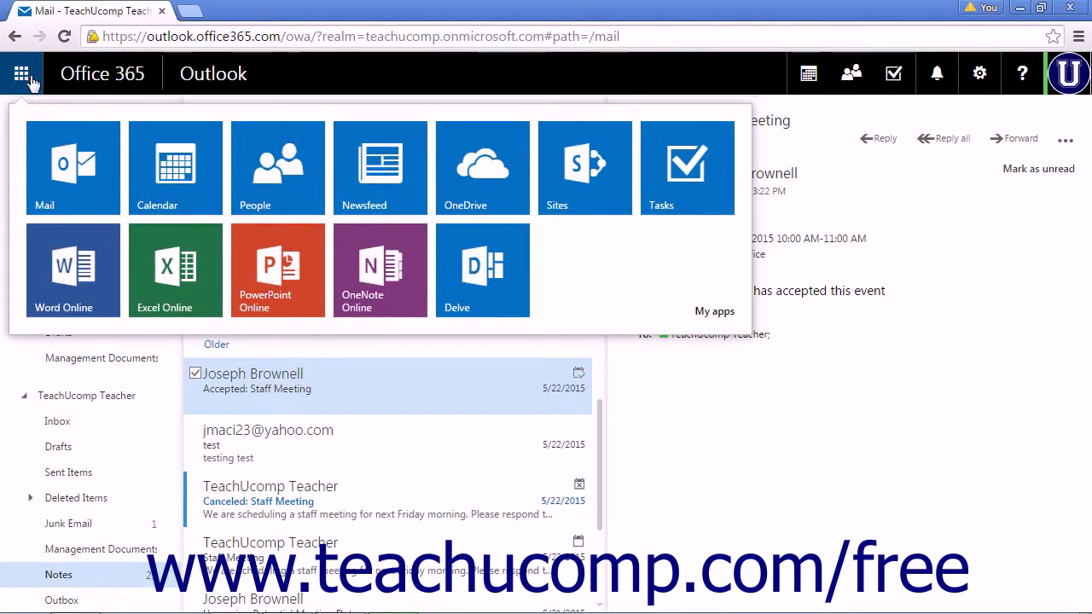
left_click(283, 181)
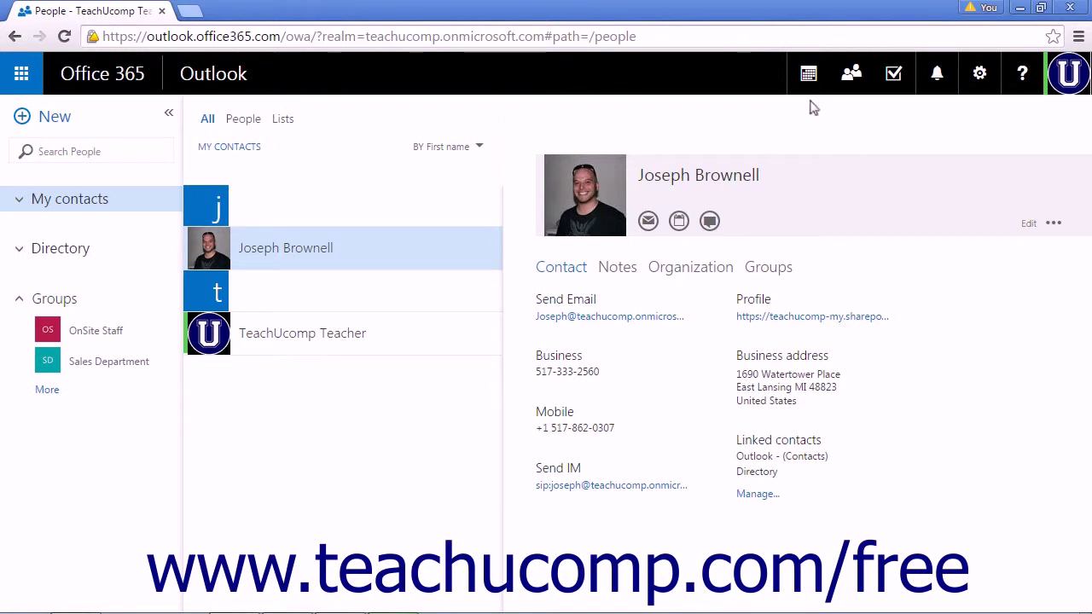
Step: Choose New in People to start creating a contact, list or group
left_click(55, 117)
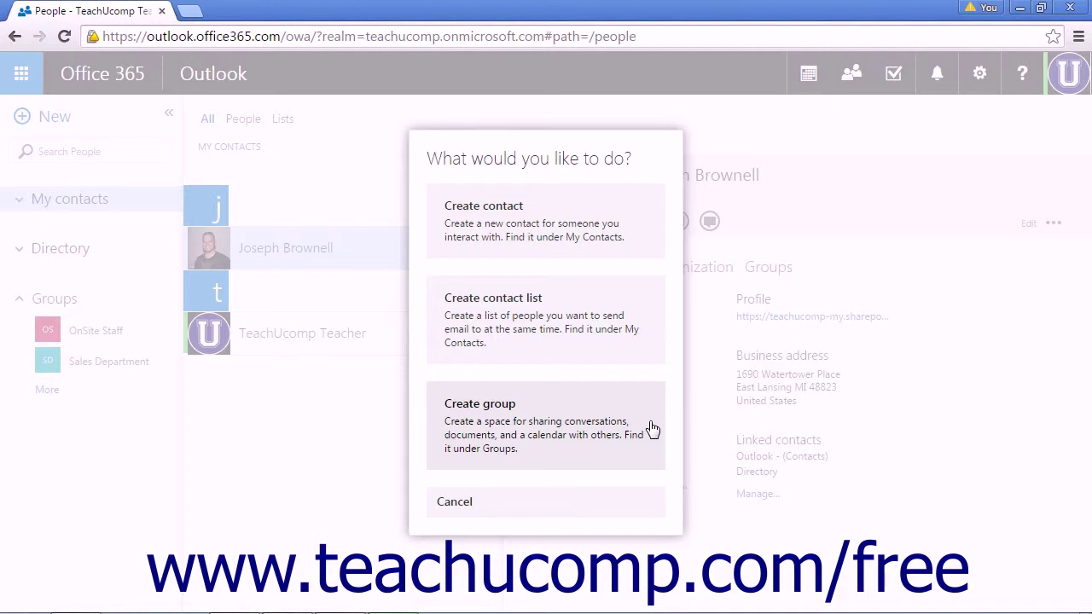
Step: Choose Create contact to open a blank new-contact form
left_click(579, 228)
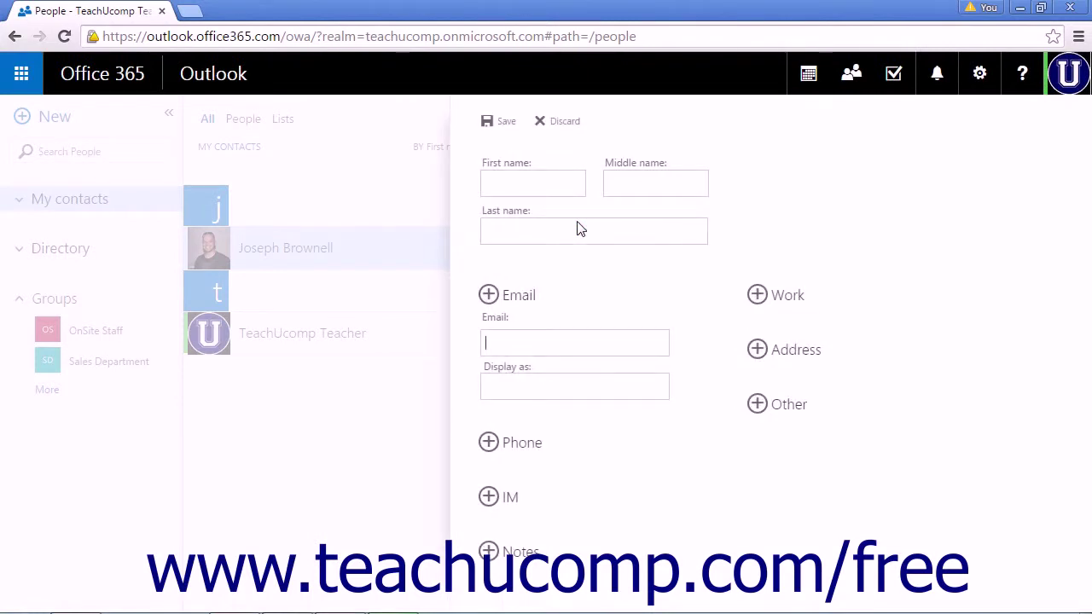
Step: Move through the First name, Middle name, Last name and email Display as fields
left_click(534, 185)
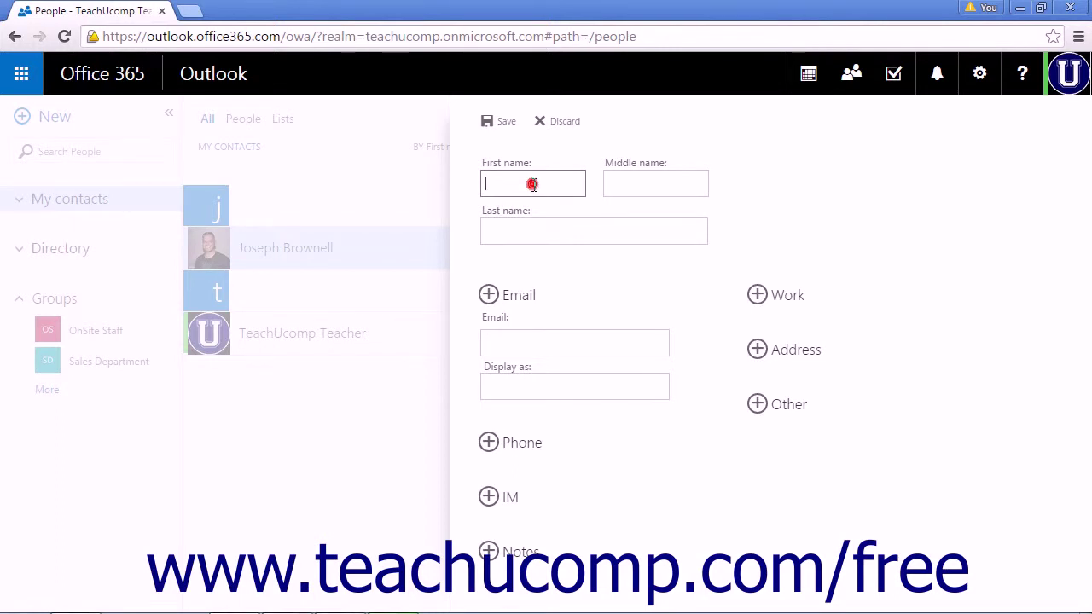
left_click(682, 180)
left_click(591, 234)
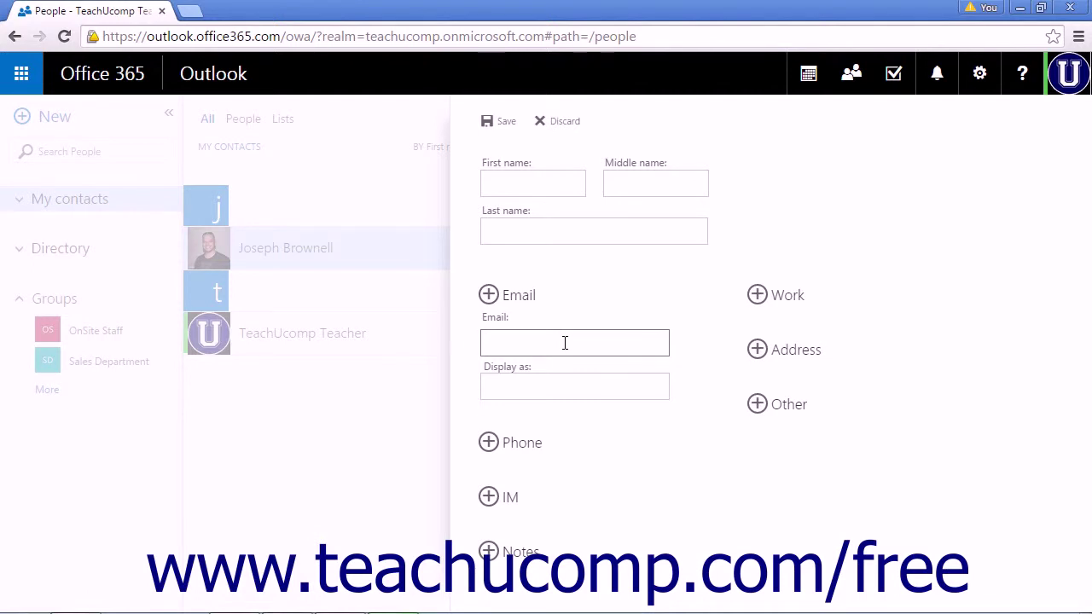
left_click(571, 391)
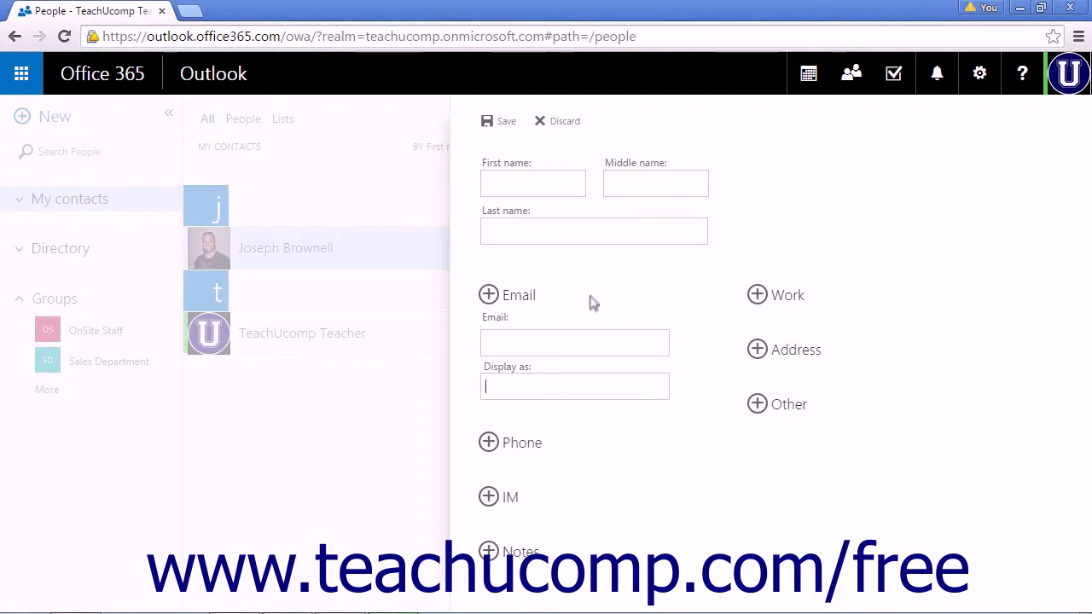
Step: Add Email 2 and Email 3 address fields to the new contact form
left_click(492, 299)
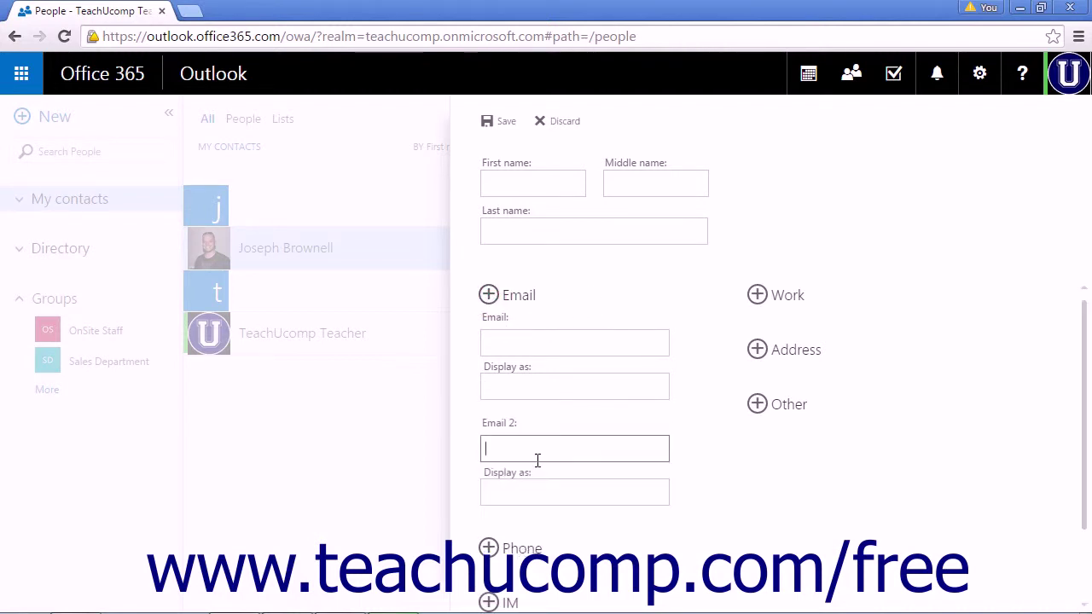
left_click(544, 377)
left_click(488, 295)
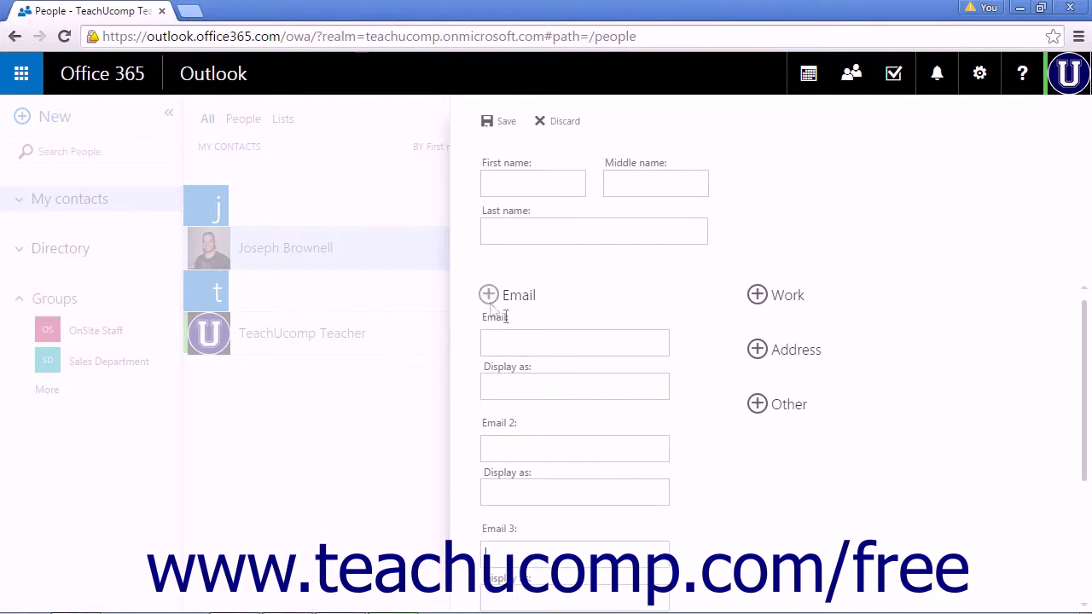
scroll(515, 328, "down", 2)
left_click(520, 377)
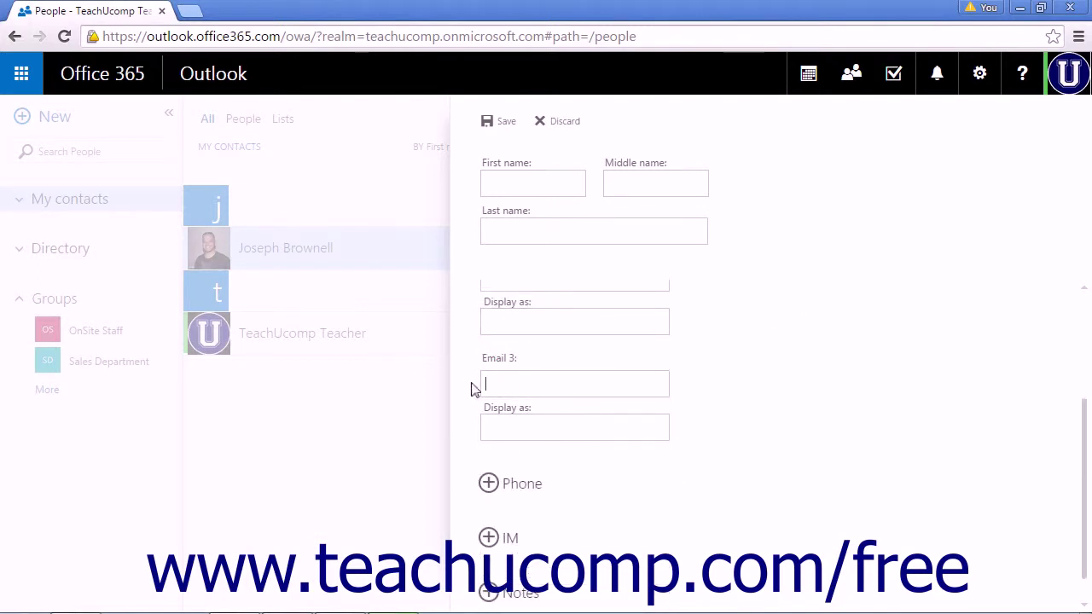
scroll(574, 389, "up", 1)
left_click(559, 373)
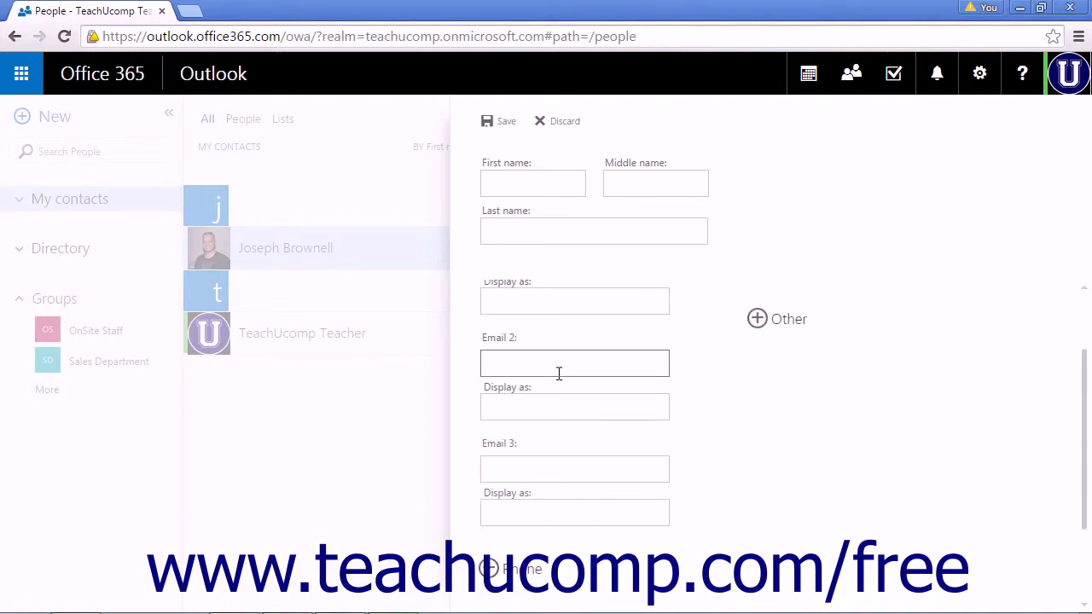
scroll(559, 369, "down", 1)
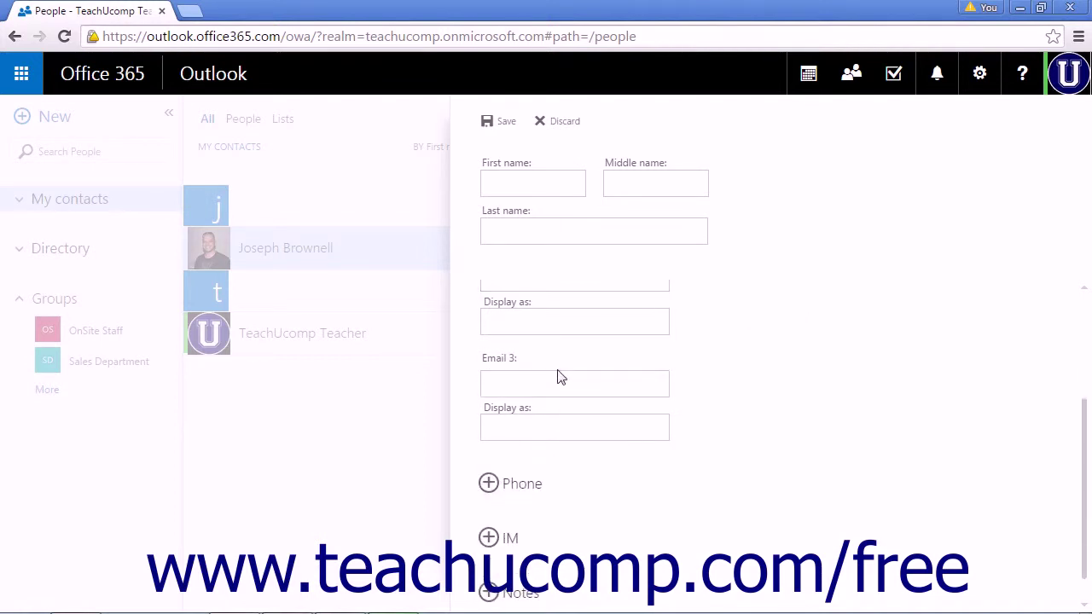
Step: Add a Home phone field, an IM field and a Notes box to the form
left_click(488, 461)
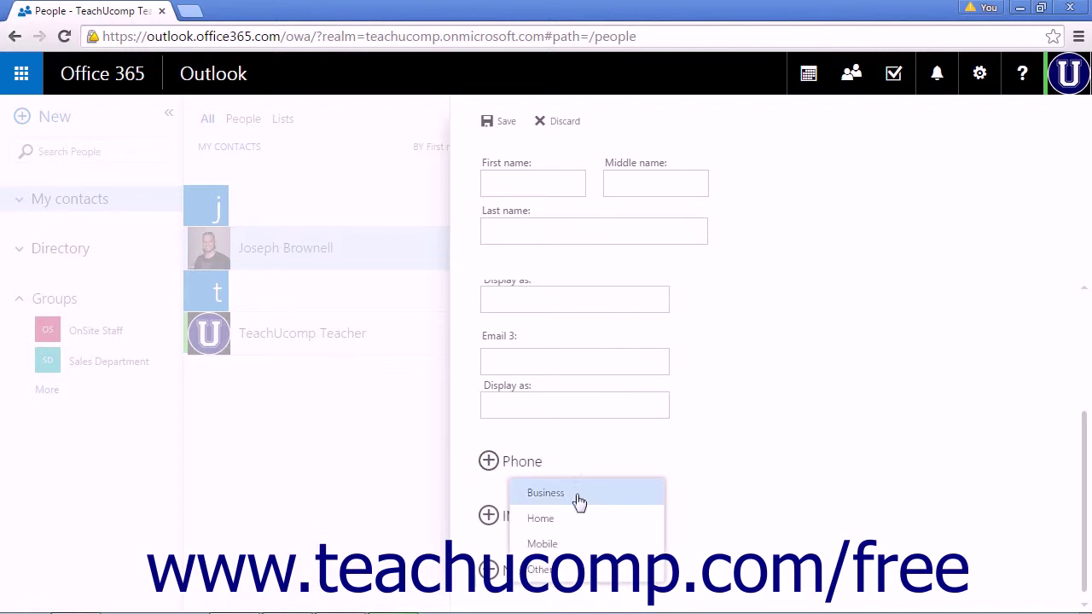
mouse_move(586, 577)
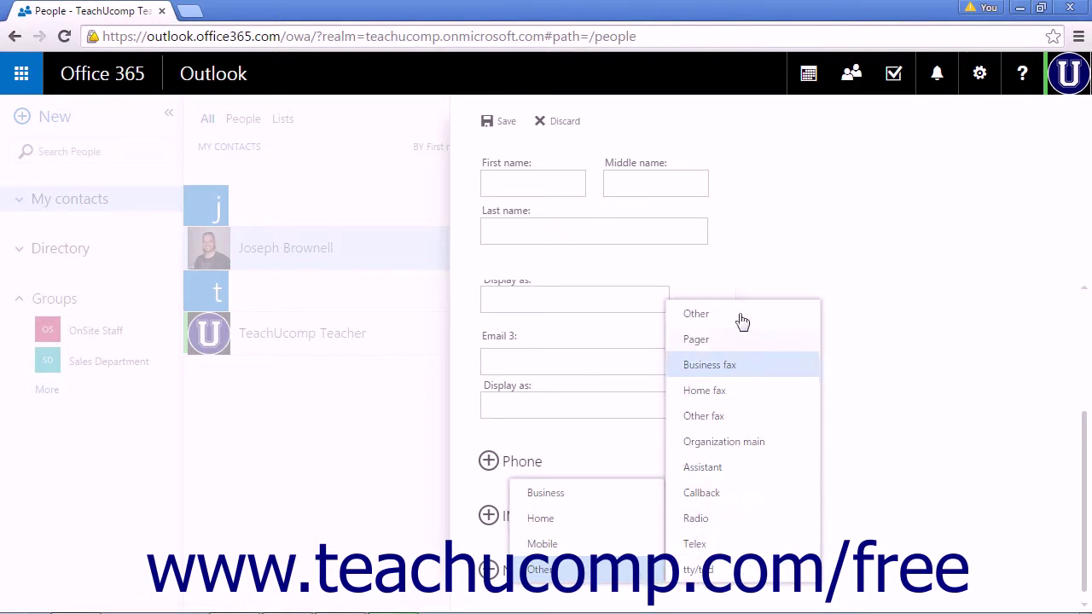
left_click(566, 524)
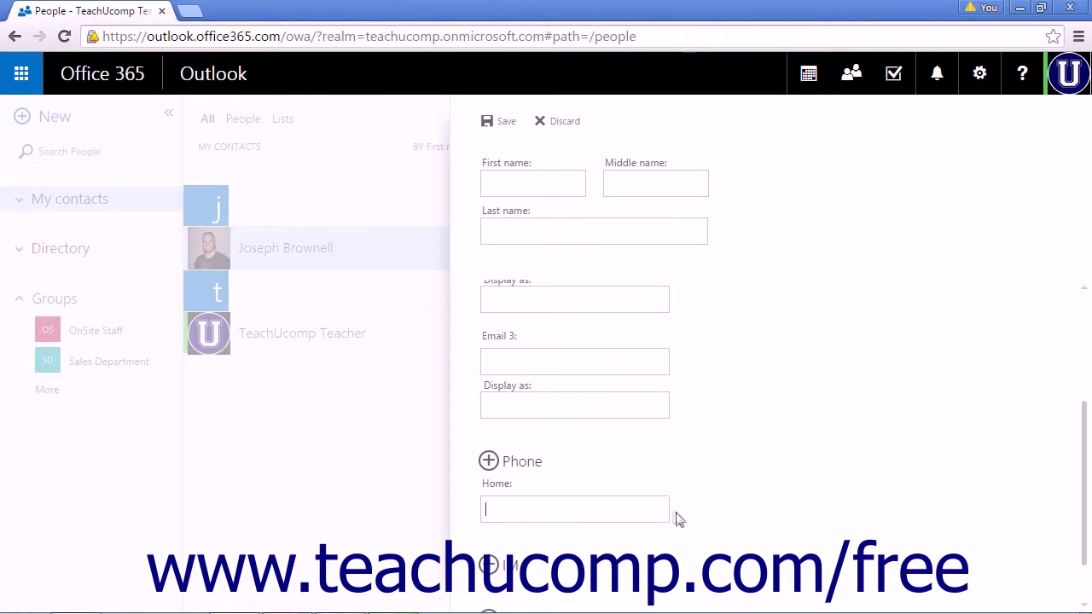
scroll(679, 519, "down", 1)
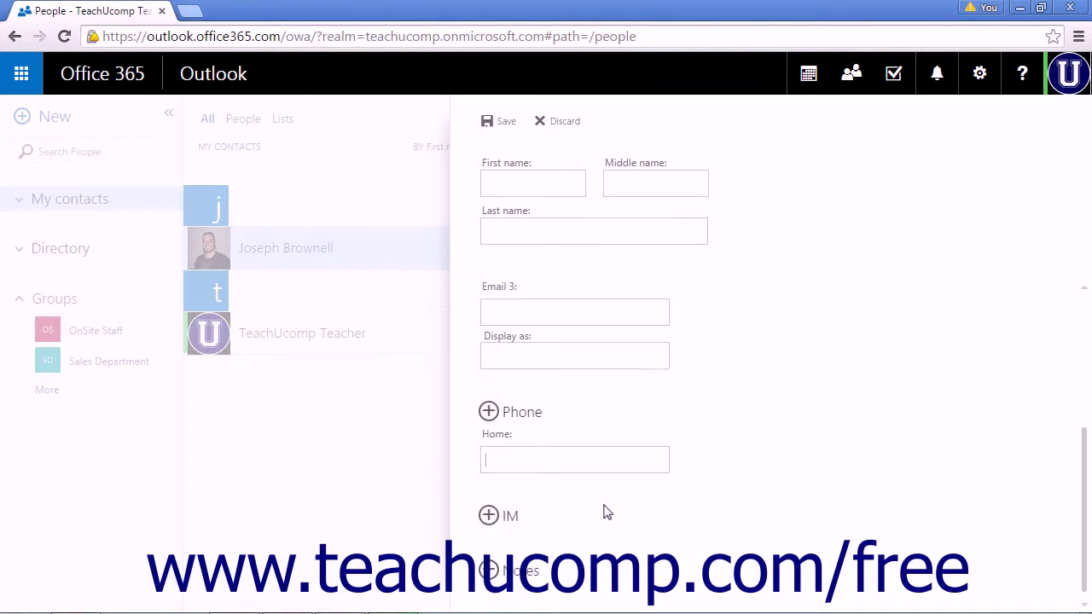
left_click(498, 519)
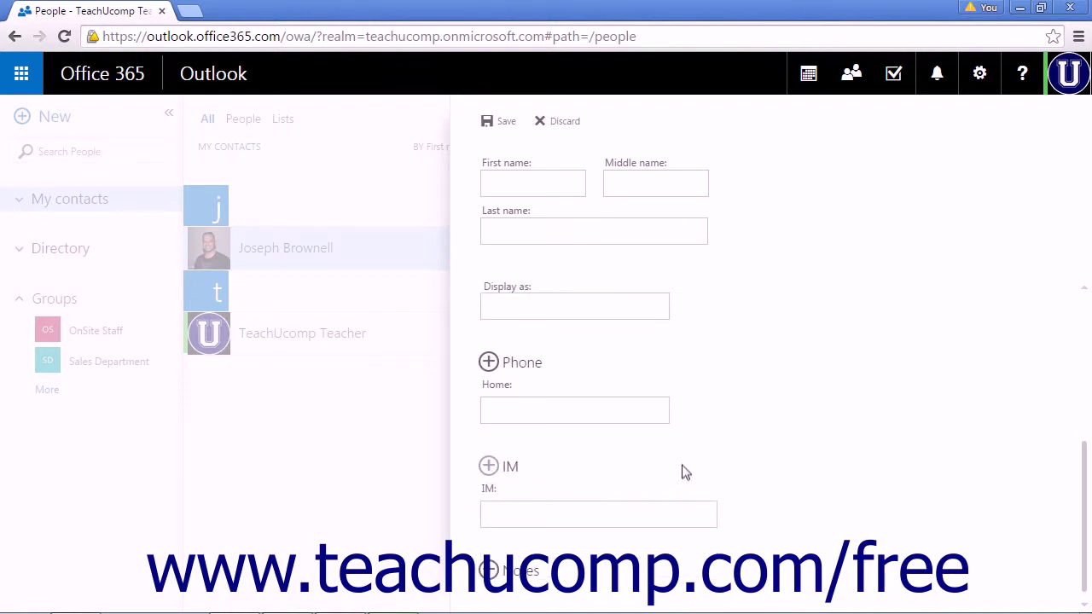
left_click(541, 510)
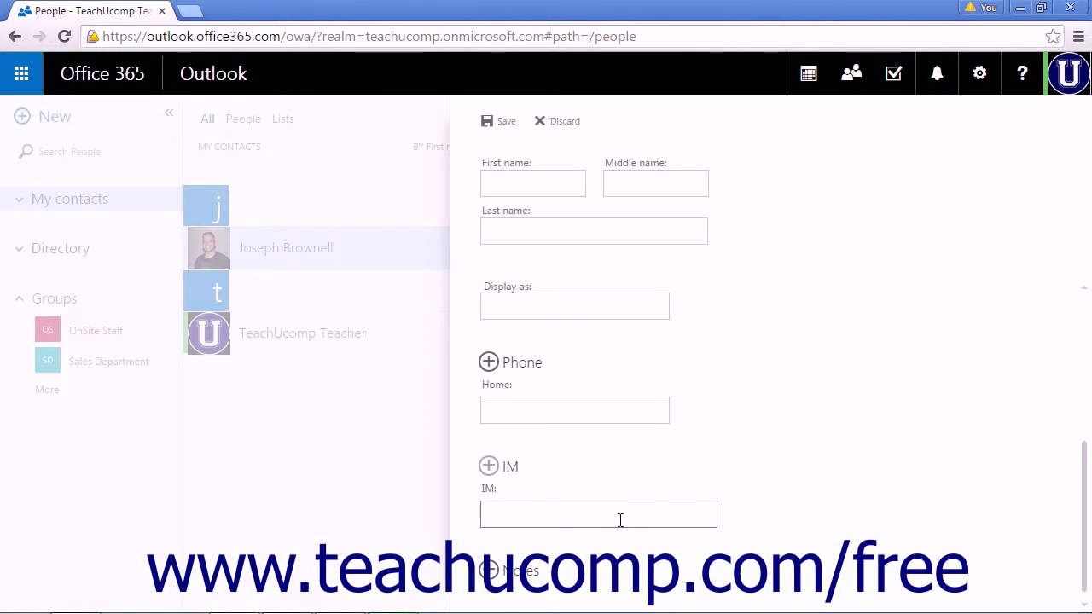
left_click(489, 569)
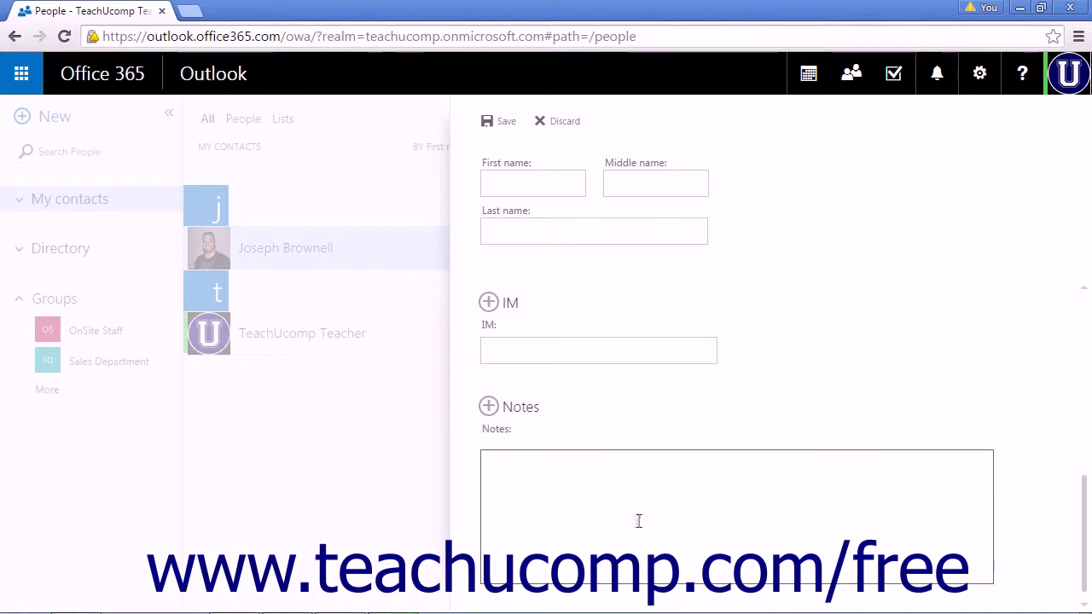
scroll(645, 519, "up", 6)
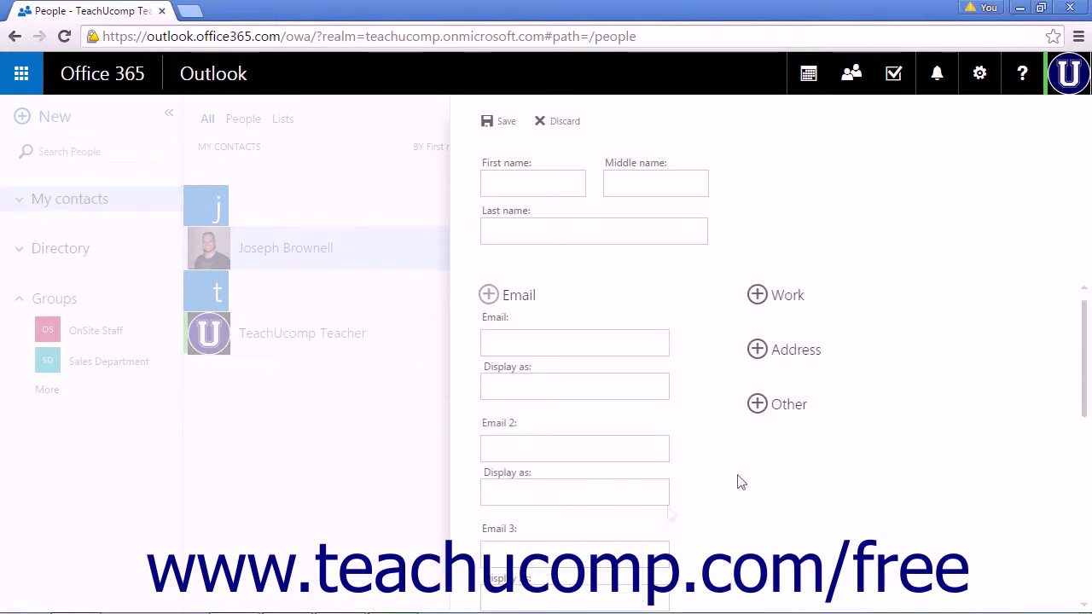
Step: Add Work details and Home address fields, and close the Other details list unused
left_click(782, 296)
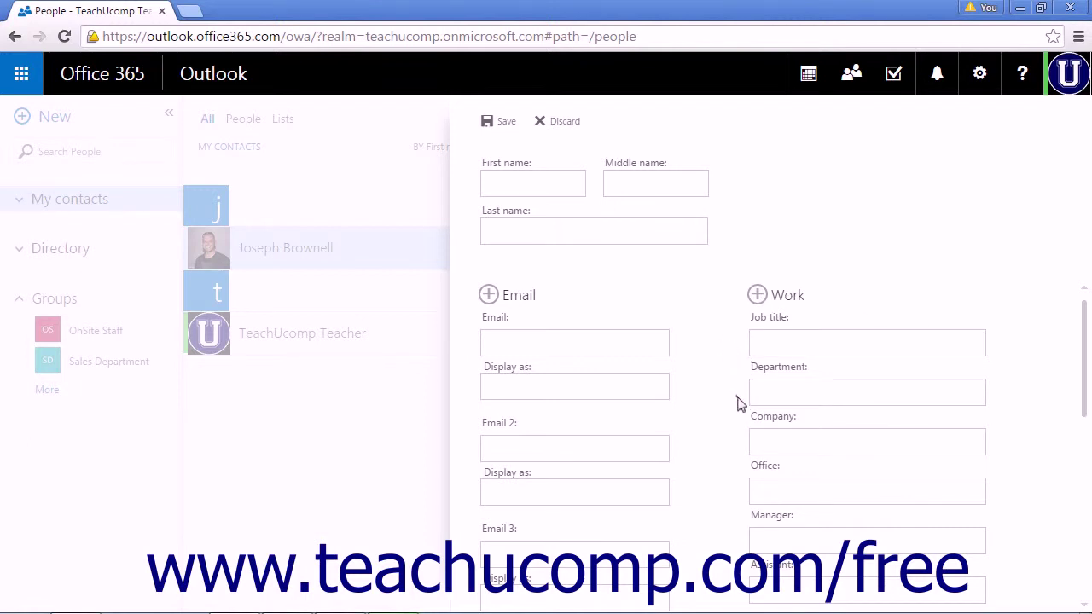
scroll(730, 453, "down", 2)
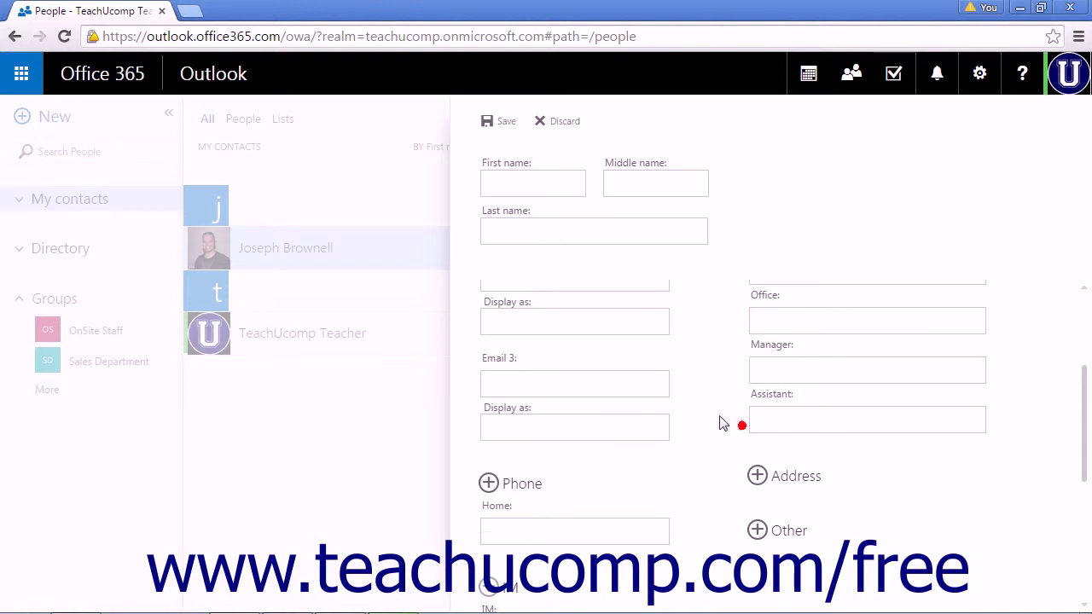
scroll(715, 390, "down", 2)
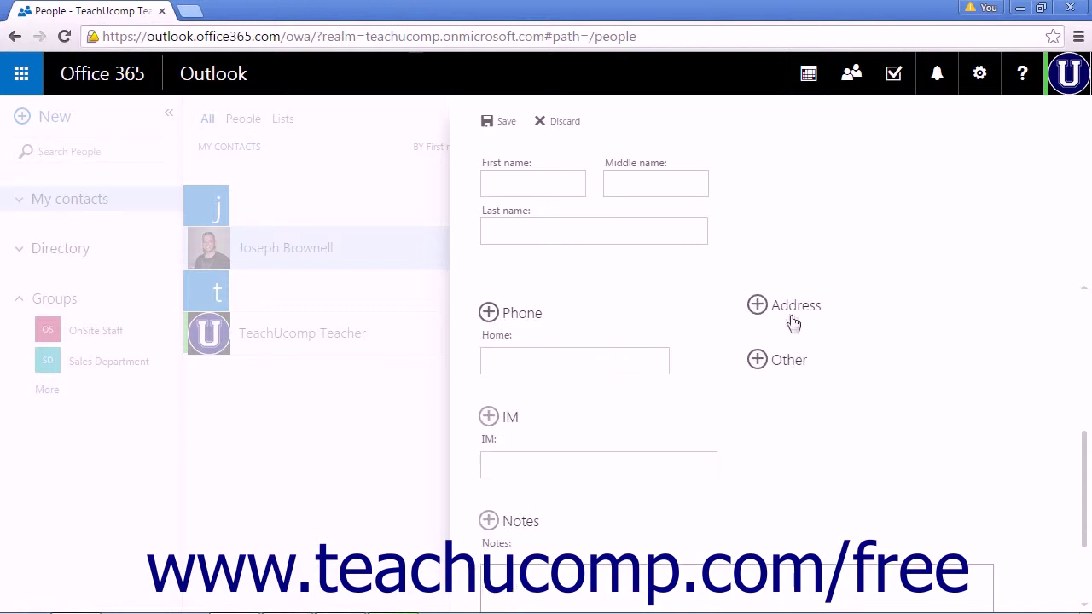
left_click(789, 316)
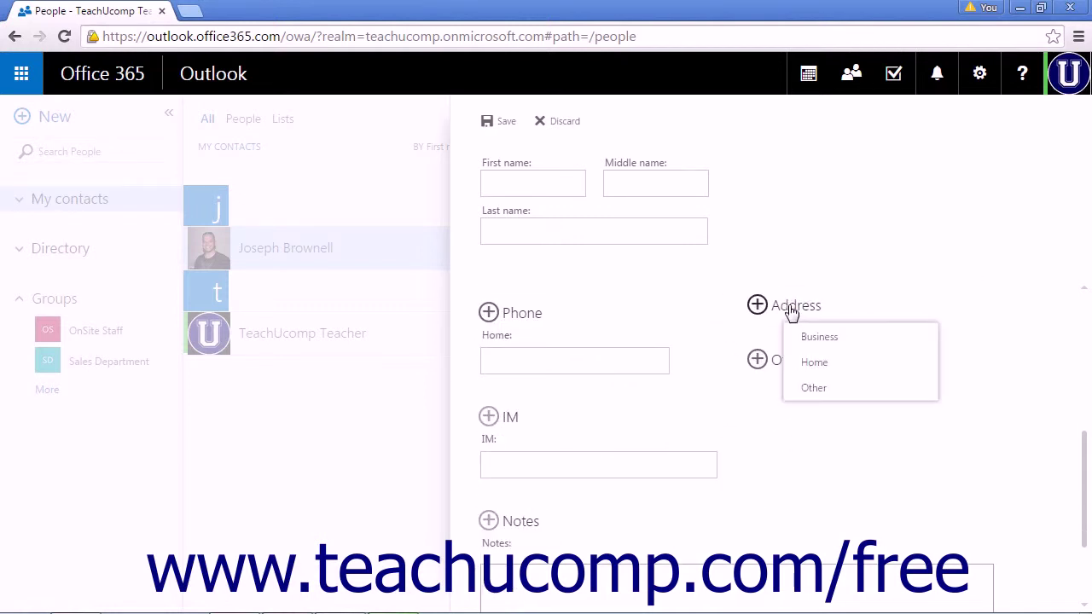
left_click(839, 362)
scroll(787, 329, "down", 3)
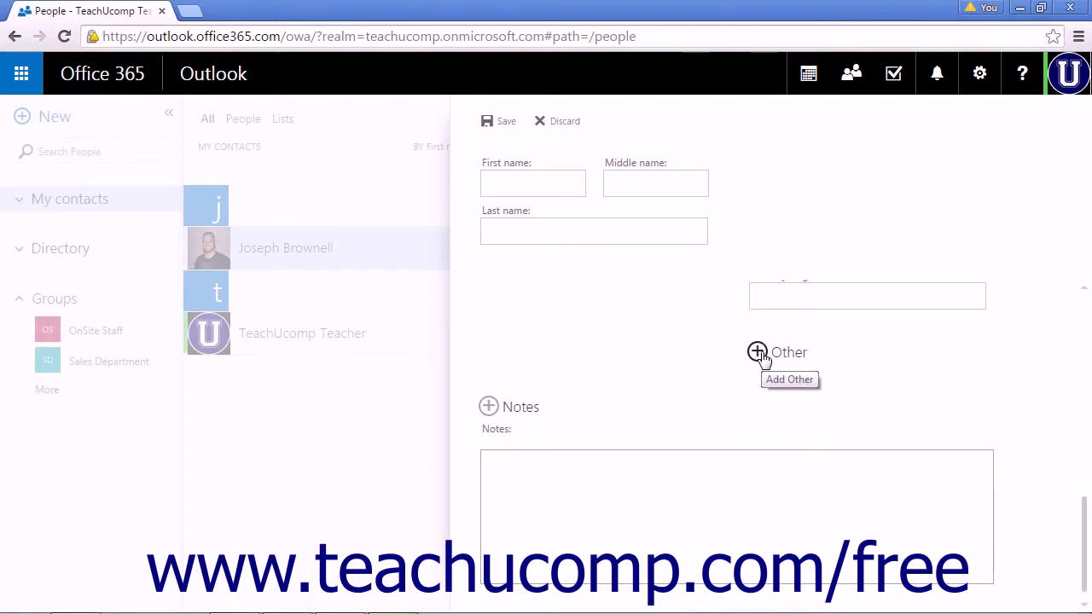
left_click(758, 353)
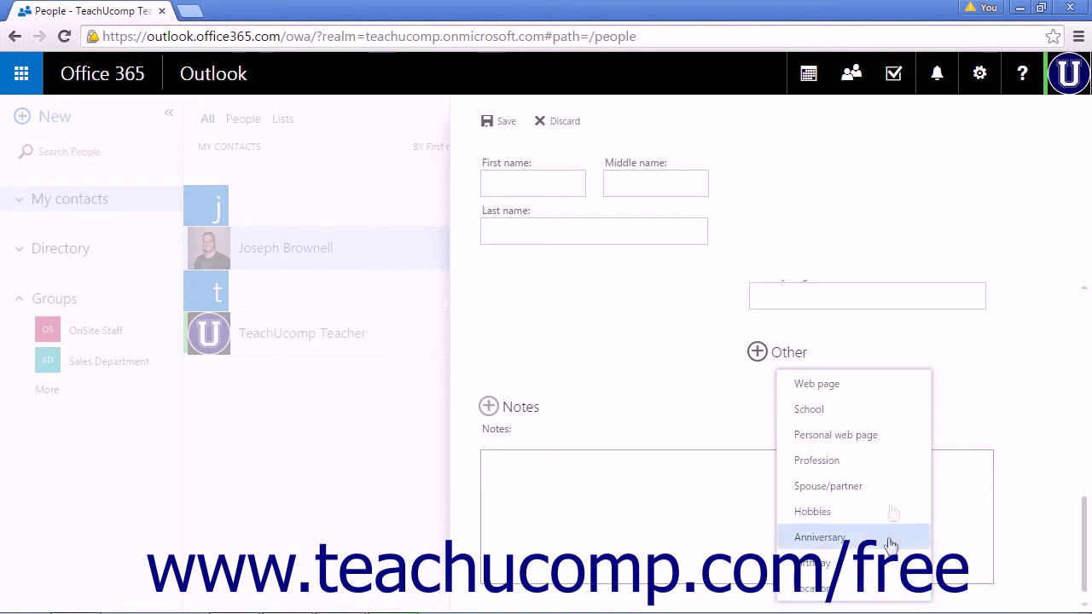
left_click(979, 227)
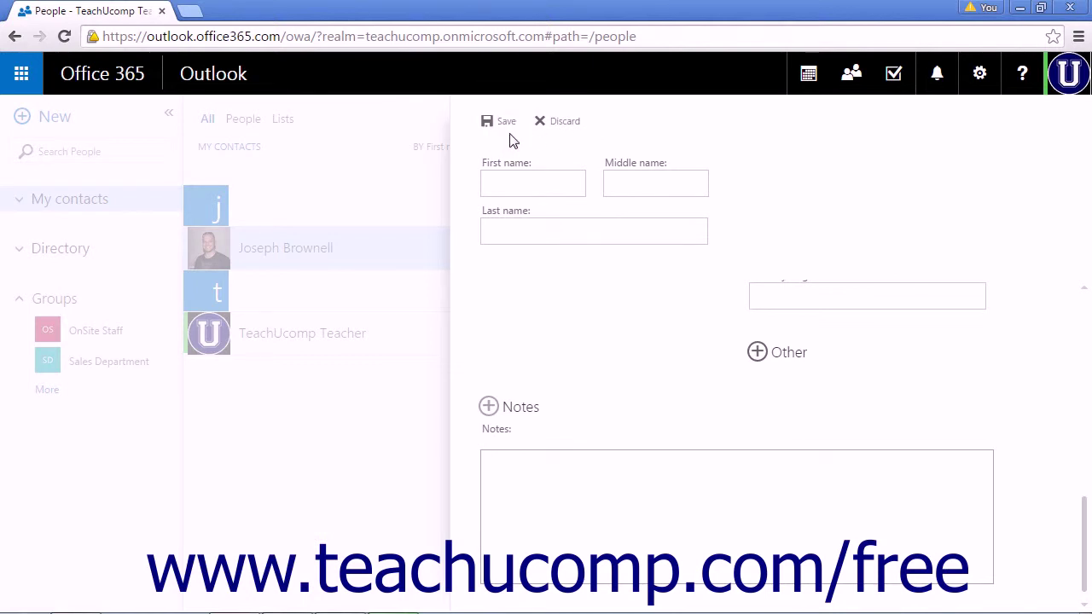
Step: Discard the unsaved new contact and confirm the discard
left_click(551, 124)
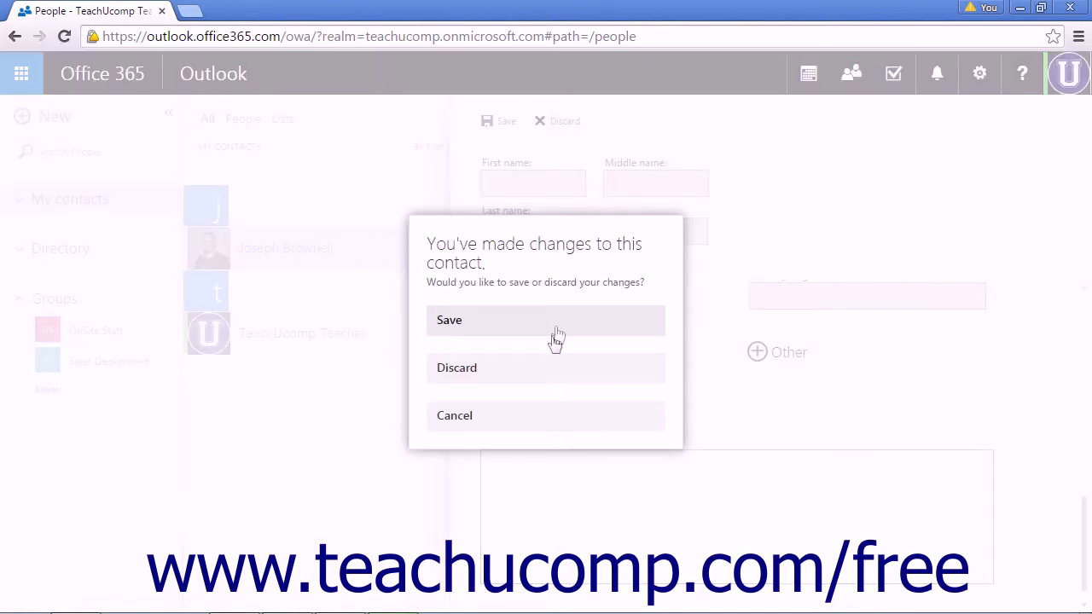
left_click(547, 376)
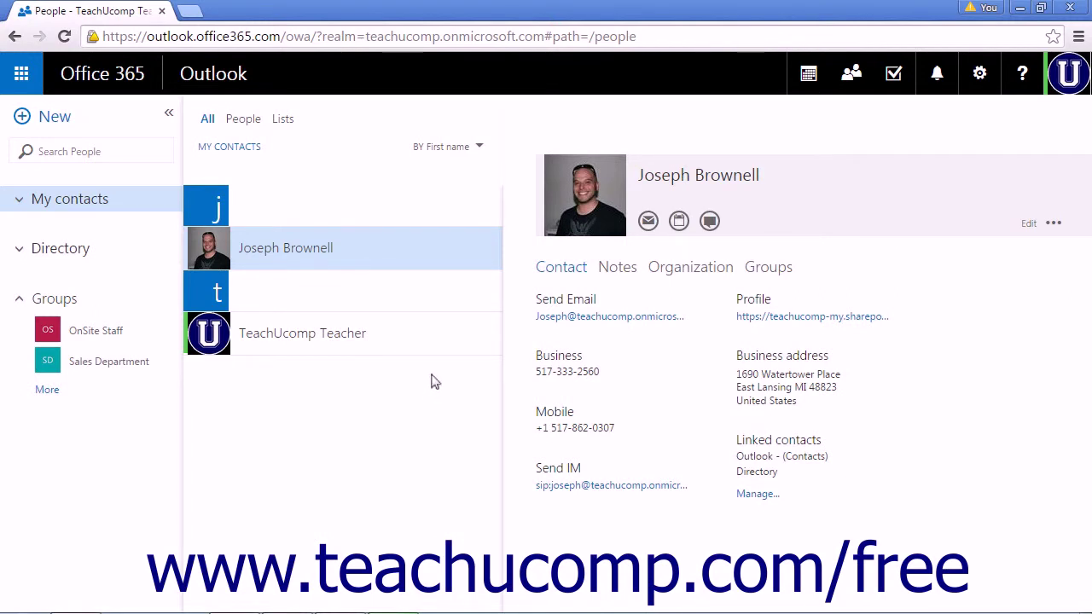
Step: Select the first contact and choose Delete from its More actions menu
left_click(409, 254)
left_click(1054, 224)
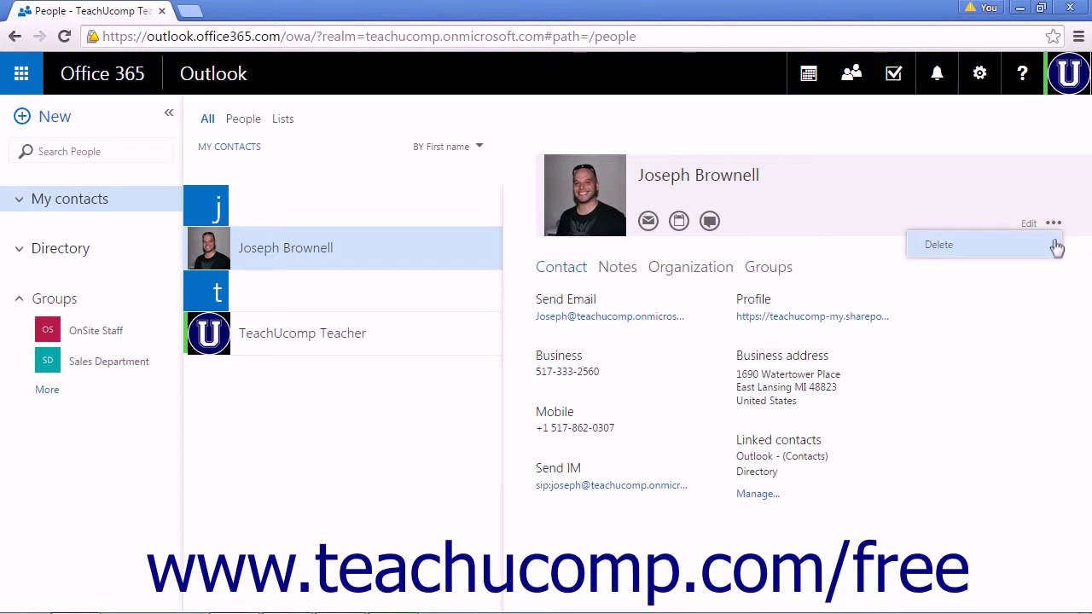
left_click(1047, 250)
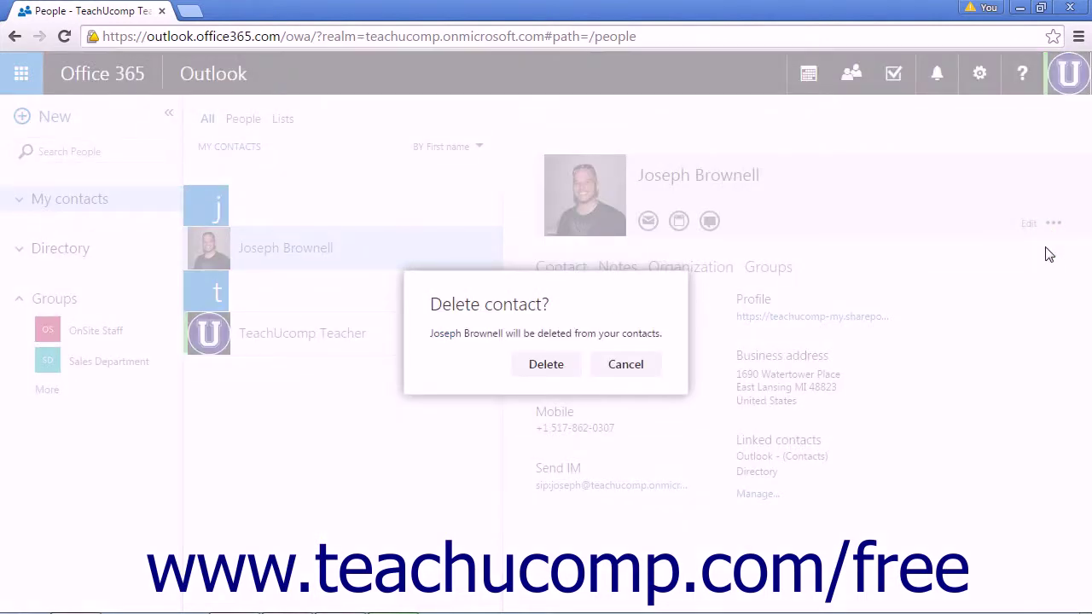